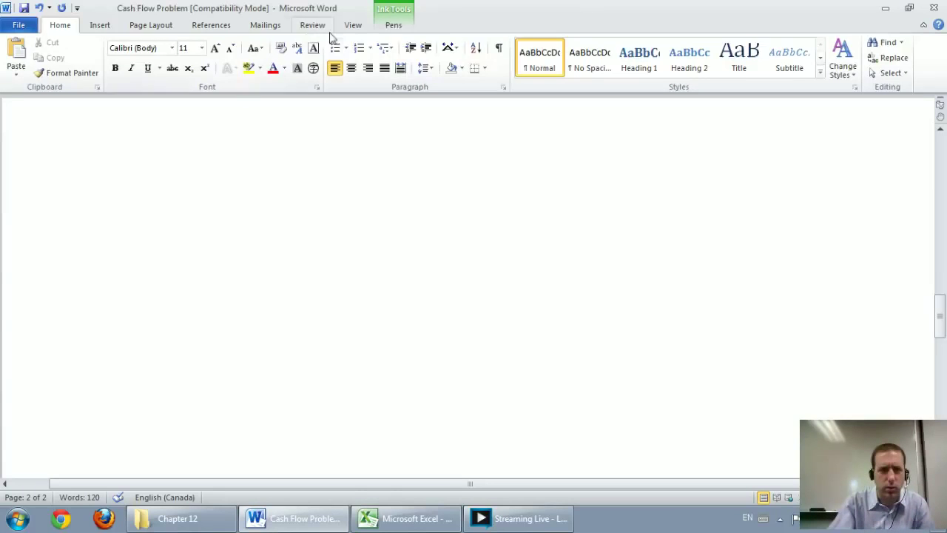
Step: With the Pen, draw the T-account's top bar and vertical divider, titled Cash
click(393, 24)
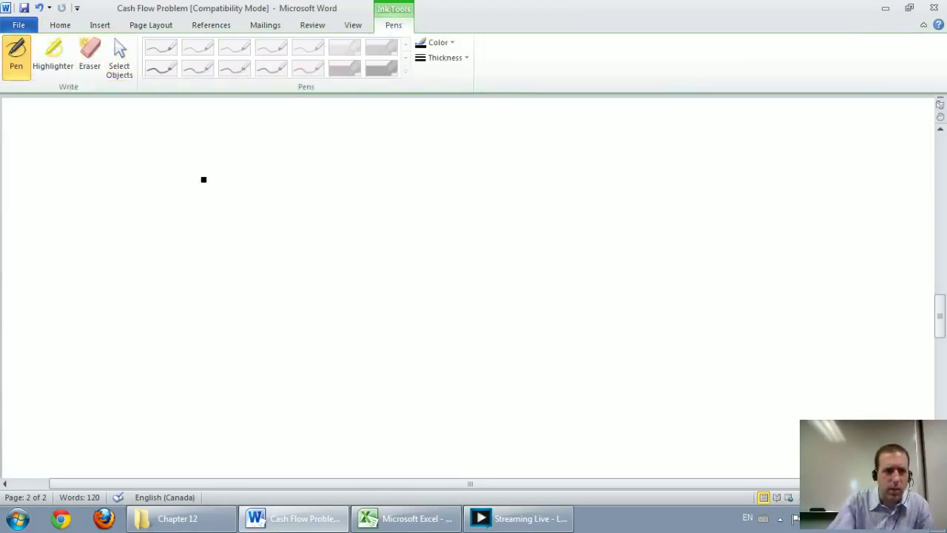
drag(194, 179, 427, 175)
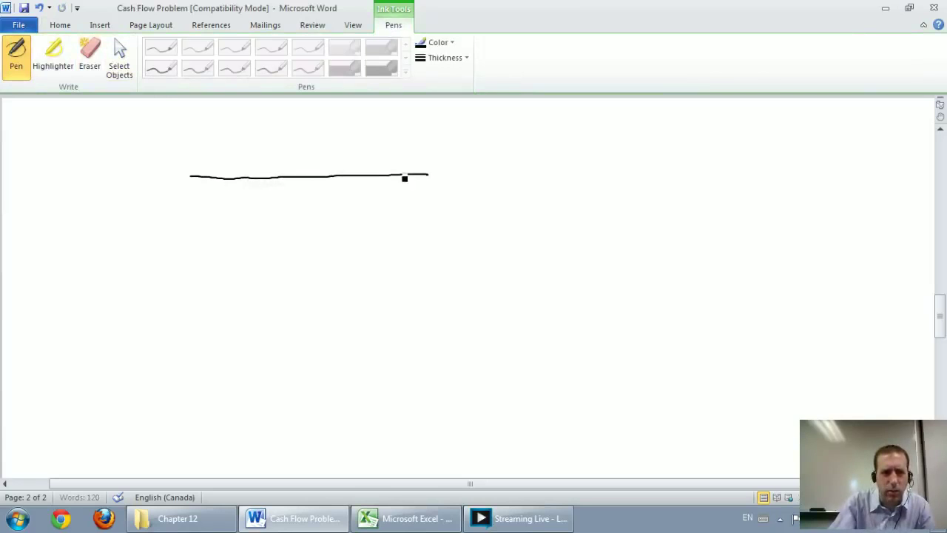
drag(310, 178, 277, 366)
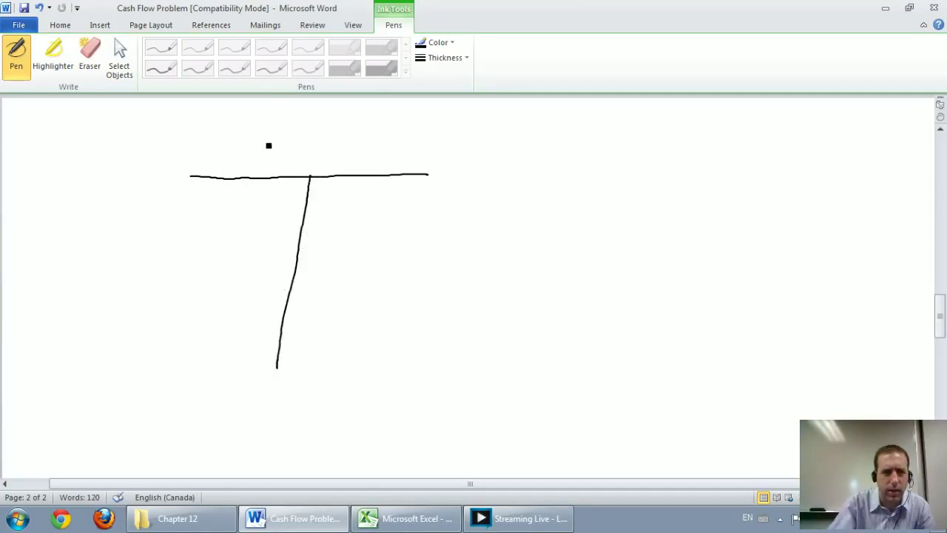
drag(270, 142, 272, 160)
mouse_move(287, 148)
mouse_down()
mouse_move(288, 159)
mouse_move(325, 166)
mouse_up()
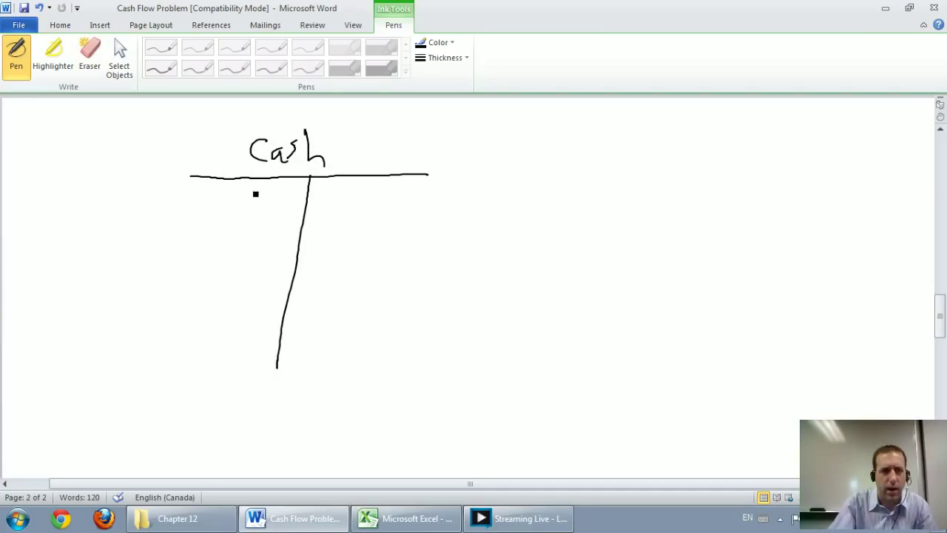
Step: Circle the top-left entry, mark the right-side entries, and draw an arrow away from them
drag(255, 189, 250, 213)
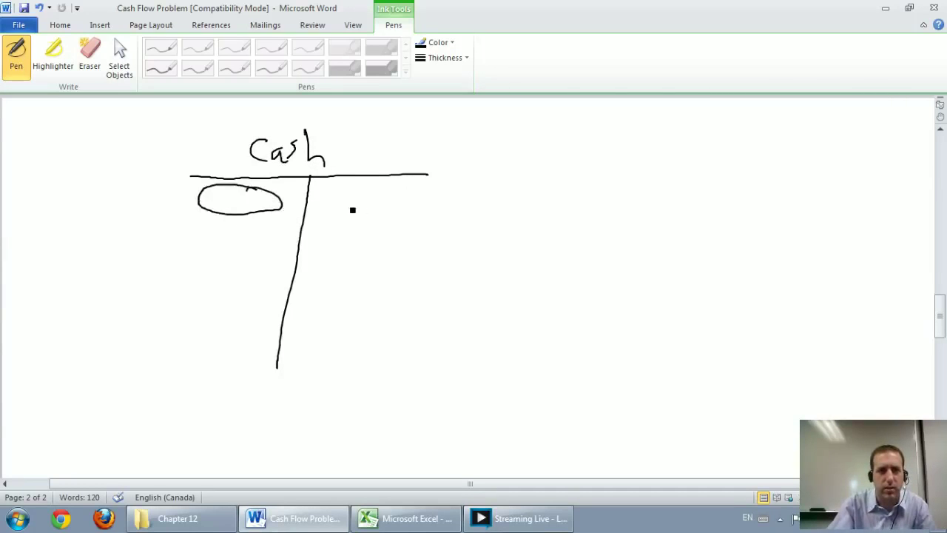
mouse_move(343, 209)
mouse_down()
mouse_move(378, 215)
mouse_move(377, 249)
mouse_up()
mouse_move(336, 267)
mouse_down()
mouse_move(366, 279)
mouse_move(362, 302)
mouse_up()
drag(339, 310, 363, 312)
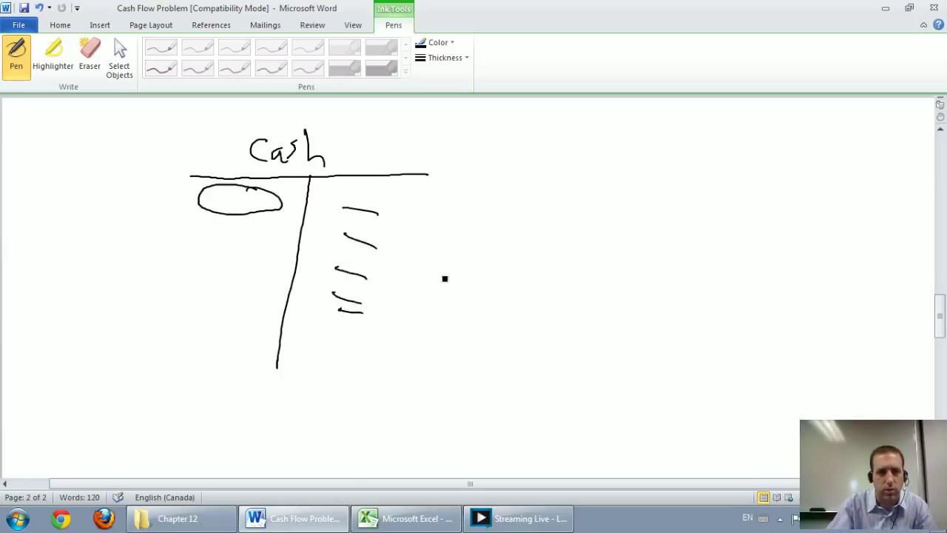
mouse_move(395, 263)
mouse_down()
mouse_move(452, 244)
mouse_move(450, 265)
mouse_up()
Step: Label the right side 'Cash outflows' beside the arrow
drag(490, 226, 486, 245)
drag(506, 233, 510, 244)
mouse_move(522, 220)
mouse_down()
mouse_move(544, 246)
mouse_move(592, 236)
mouse_move(586, 244)
mouse_up()
drag(580, 231, 611, 243)
mouse_move(620, 232)
mouse_down()
mouse_move(623, 244)
mouse_move(652, 246)
mouse_up()
Step: Label the left side 'Cash inflows' with a pointer, add the bottom line, and circle the bottom-left balance
mouse_move(225, 230)
mouse_down()
mouse_move(251, 234)
mouse_move(253, 258)
mouse_up()
mouse_move(220, 272)
mouse_down()
mouse_move(250, 279)
mouse_move(249, 295)
mouse_move(126, 244)
mouse_move(138, 253)
mouse_up()
drag(149, 246, 151, 253)
mouse_move(162, 241)
mouse_down()
mouse_move(155, 253)
mouse_move(179, 252)
mouse_up()
mouse_move(136, 276)
mouse_down()
mouse_move(137, 285)
mouse_move(157, 284)
mouse_up()
mouse_move(169, 262)
mouse_down()
mouse_move(172, 282)
mouse_move(196, 281)
mouse_up()
drag(190, 319, 381, 348)
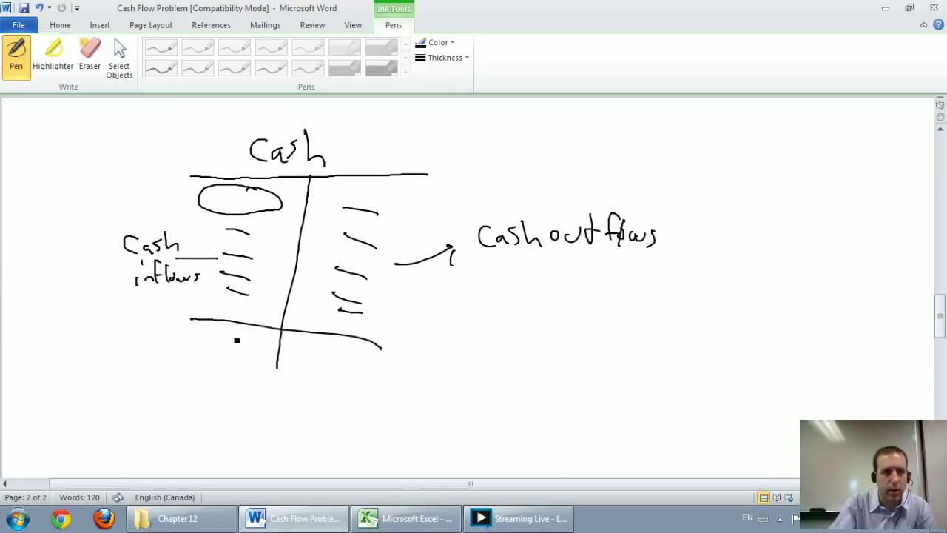
drag(231, 332, 209, 334)
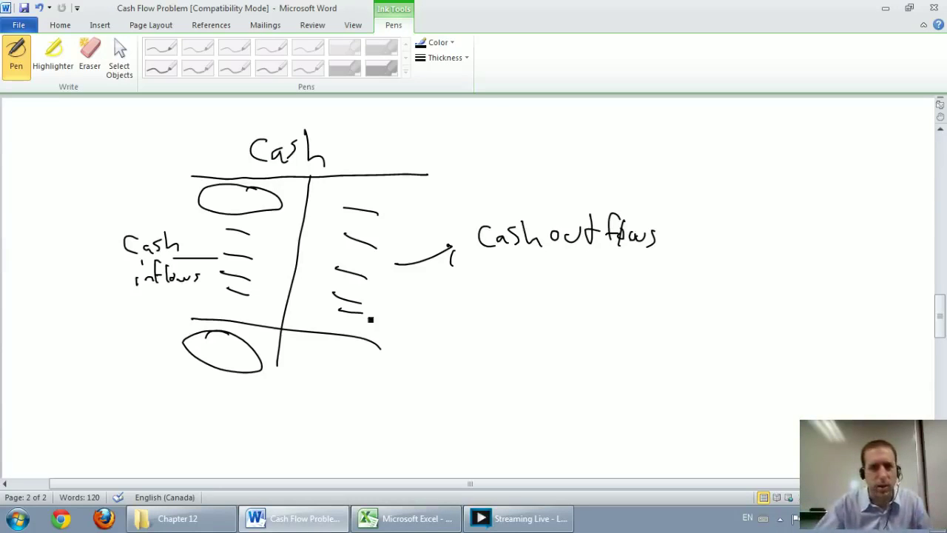
Step: Below the T-account, handwrite Operating, Investing and Financing from left to right
scroll(465, 363, down, 3)
scroll(472, 353, down, 5)
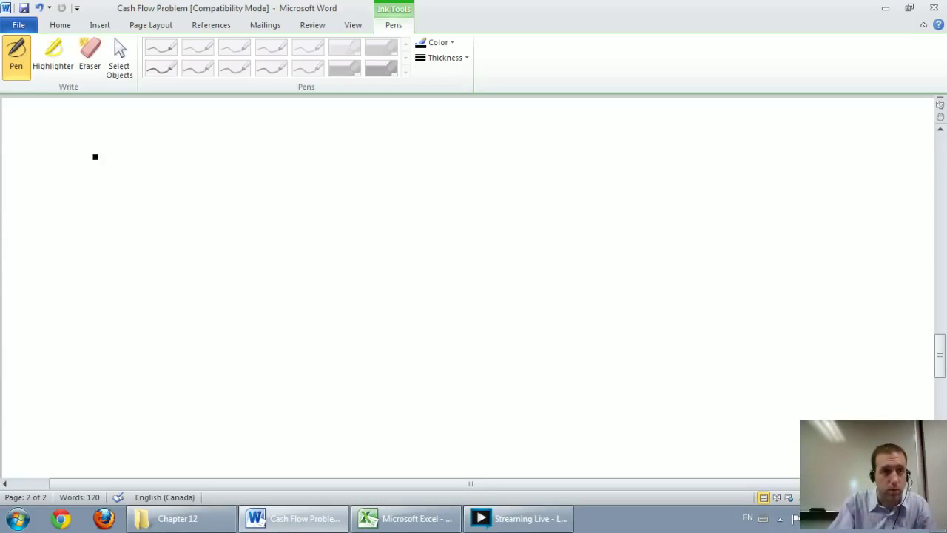
mouse_move(104, 147)
mouse_down()
mouse_move(125, 175)
mouse_move(135, 154)
mouse_move(159, 165)
mouse_move(206, 159)
mouse_move(192, 185)
mouse_up()
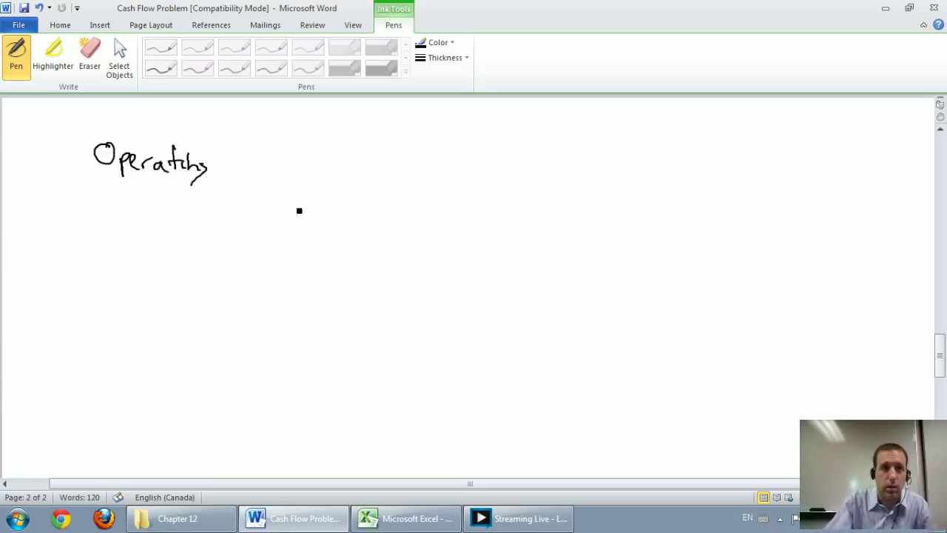
mouse_move(318, 152)
mouse_down()
mouse_move(336, 176)
mouse_move(380, 161)
mouse_move(402, 165)
mouse_move(404, 156)
mouse_move(428, 165)
mouse_move(442, 194)
mouse_up()
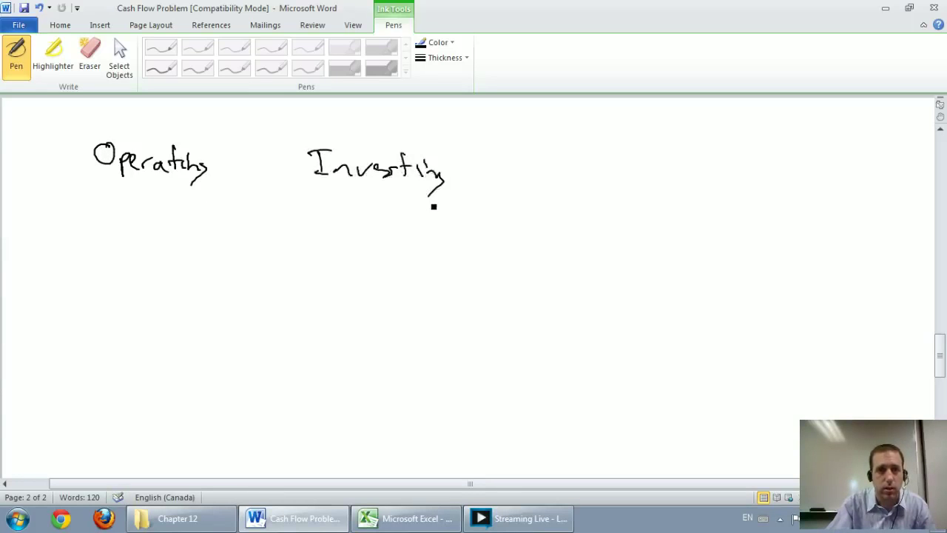
drag(582, 145, 559, 175)
mouse_move(561, 160)
mouse_down()
mouse_move(616, 175)
mouse_move(682, 174)
mouse_move(679, 201)
mouse_up()
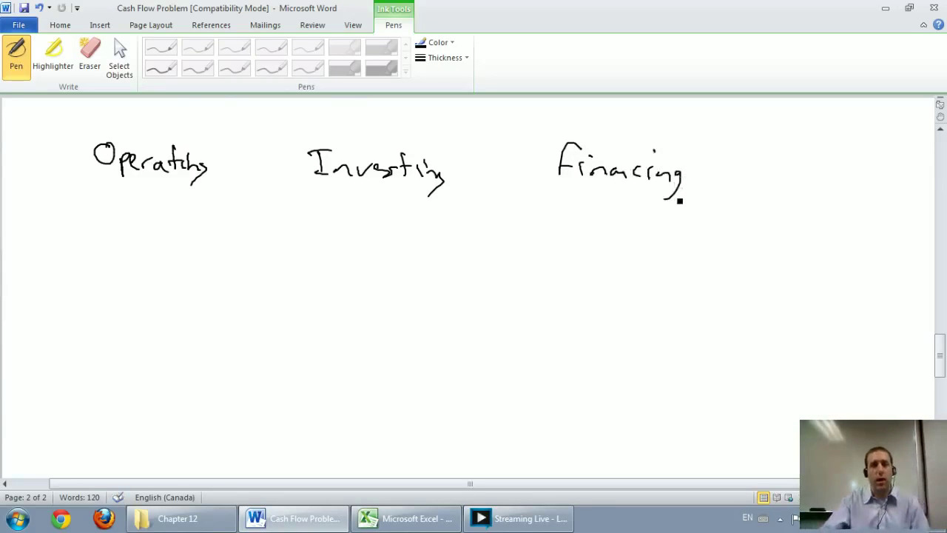
scroll(679, 201, up, 3)
scroll(679, 201, up, 5)
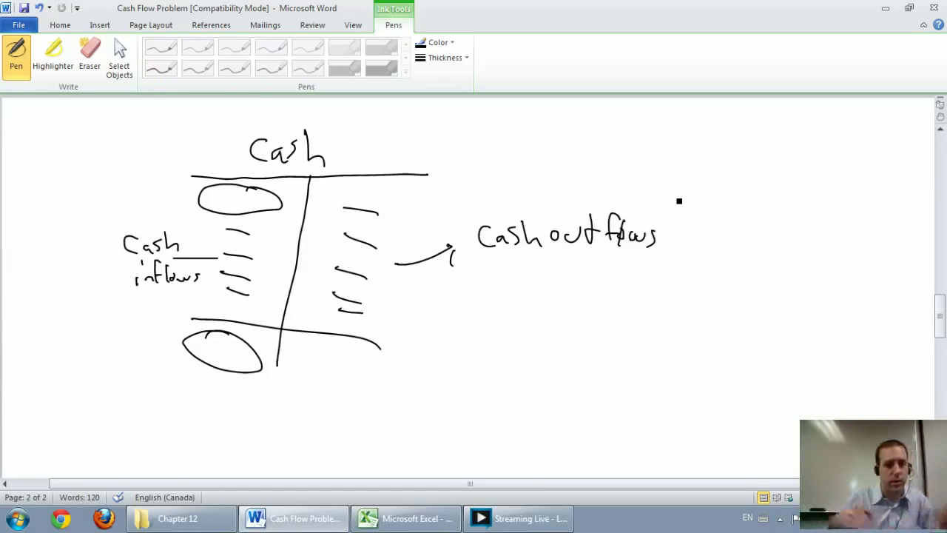
scroll(662, 213, down, 5)
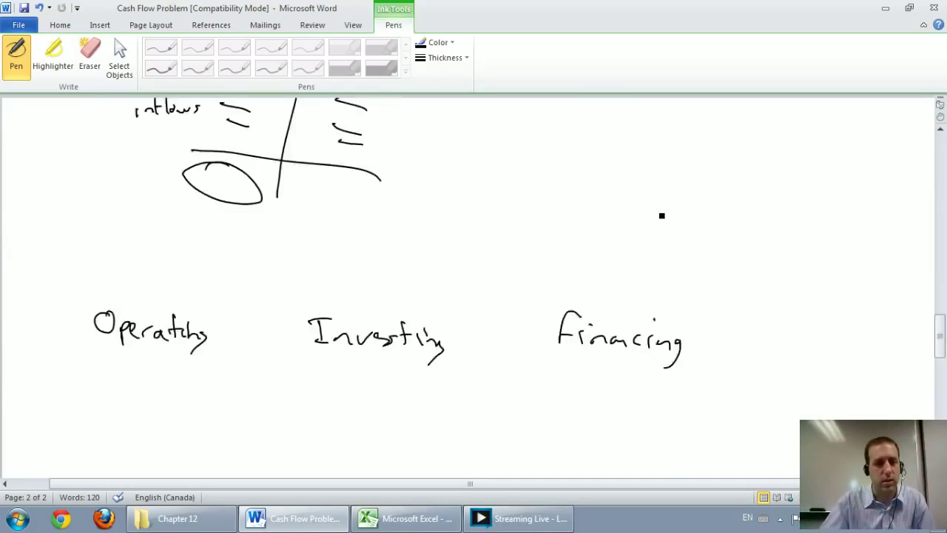
scroll(663, 214, down, 5)
scroll(662, 213, up, 5)
scroll(660, 215, down, 4)
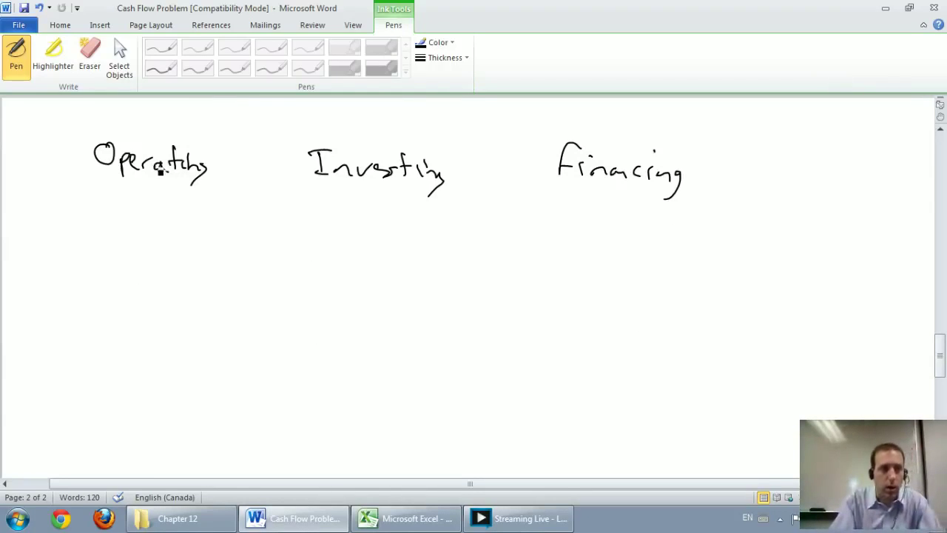
Step: Under Operating, draw an arrow down to 'Cash Tx', then another arrow down to 'NI'
mouse_move(138, 180)
mouse_down()
mouse_move(137, 206)
mouse_move(159, 206)
mouse_up()
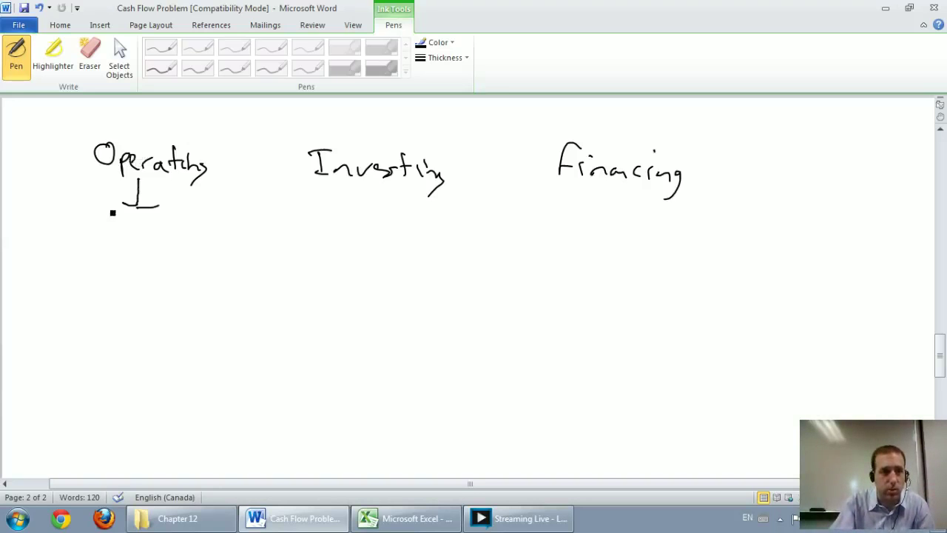
mouse_move(91, 211)
mouse_down()
mouse_move(91, 226)
mouse_move(107, 226)
mouse_up()
mouse_move(123, 209)
mouse_down()
mouse_move(136, 232)
mouse_move(172, 211)
mouse_up()
mouse_move(175, 220)
mouse_down()
mouse_move(195, 234)
mouse_move(175, 233)
mouse_move(130, 262)
mouse_up()
drag(117, 263, 149, 261)
mouse_move(99, 298)
mouse_down()
mouse_move(116, 275)
mouse_move(135, 299)
mouse_move(148, 299)
mouse_up()
drag(124, 281, 154, 279)
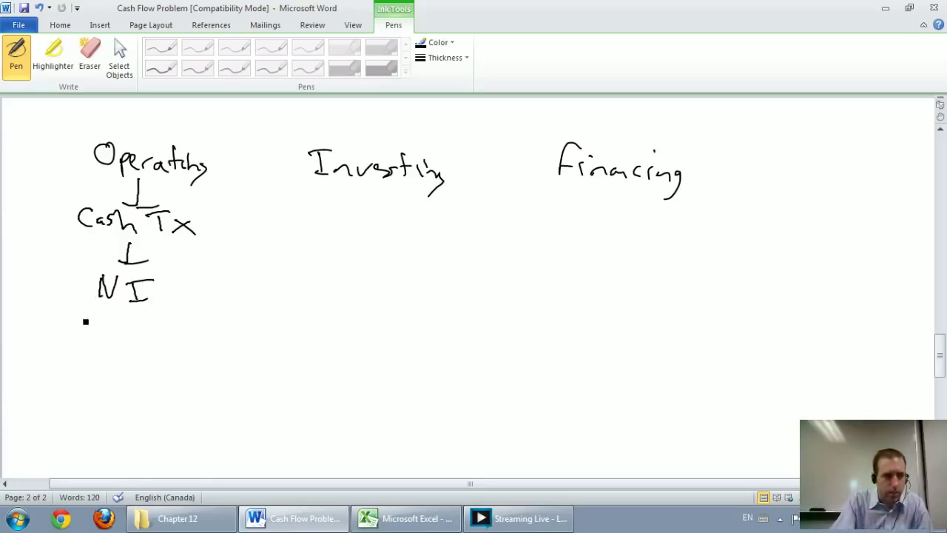
Step: Below NI, add an arrow and write 'Cash collections from customers'
mouse_move(125, 312)
mouse_down()
mouse_move(120, 334)
mouse_move(130, 322)
mouse_up()
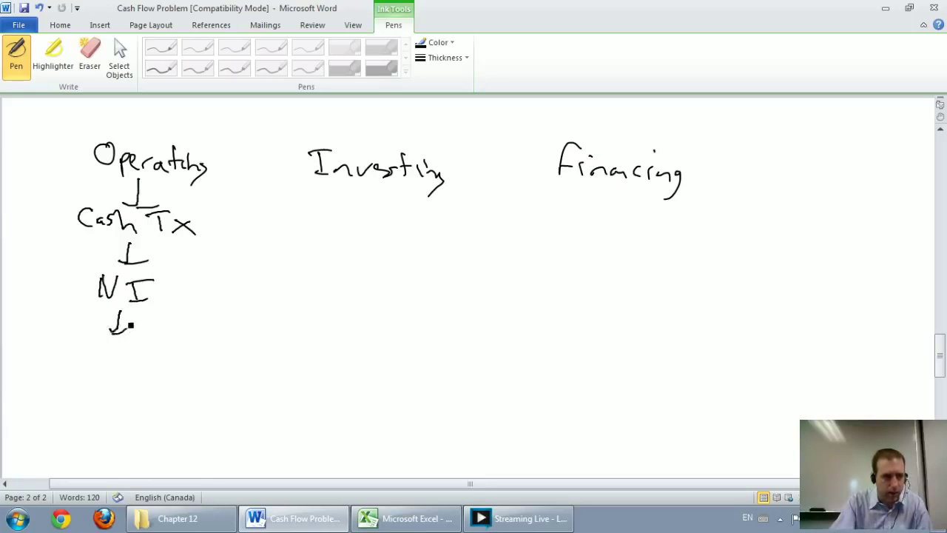
drag(72, 337, 71, 357)
drag(84, 346, 121, 357)
drag(133, 349, 145, 358)
mouse_move(153, 335)
mouse_down()
mouse_move(158, 358)
mouse_move(220, 353)
mouse_up()
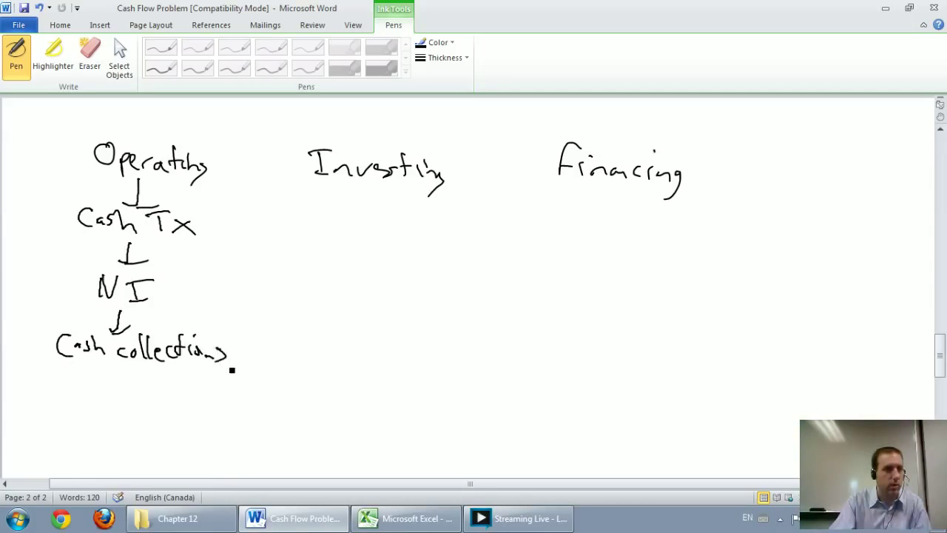
mouse_move(155, 368)
mouse_down()
mouse_move(138, 384)
mouse_move(293, 384)
mouse_up()
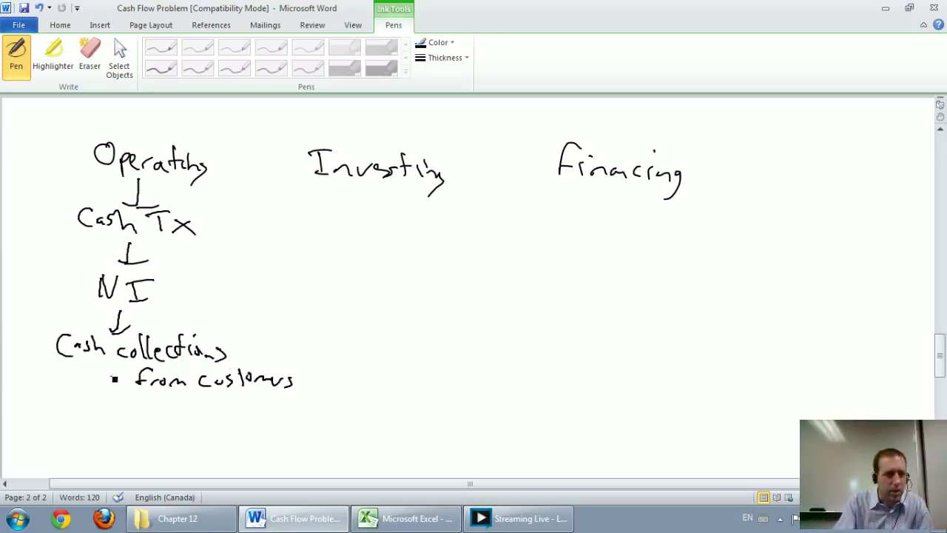
Step: Add arrowed lines 'Cash payments for expenses' and 'Cash payments for merch.' below it
drag(114, 379, 130, 400)
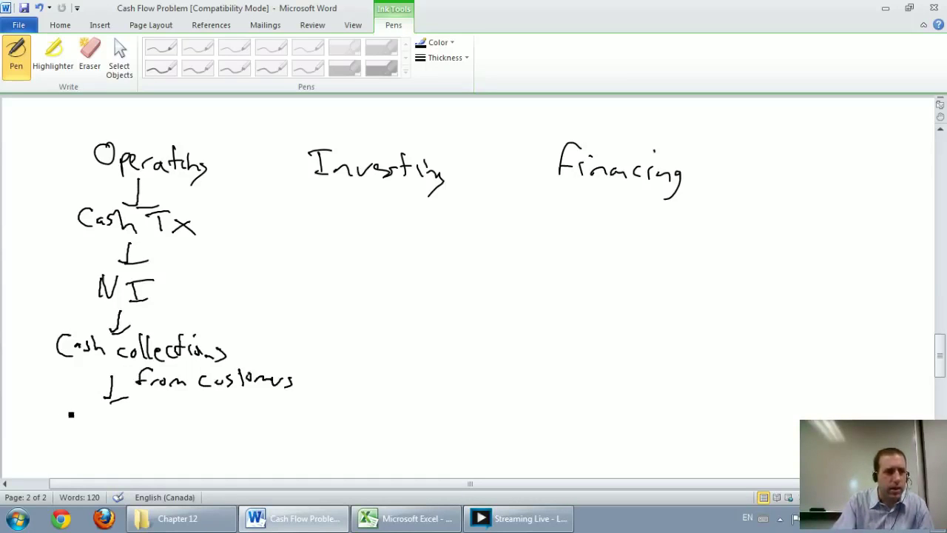
mouse_move(61, 405)
mouse_down()
mouse_move(61, 420)
mouse_move(80, 421)
mouse_up()
mouse_move(92, 399)
mouse_down()
mouse_move(104, 422)
mouse_move(143, 419)
mouse_move(154, 429)
mouse_move(211, 419)
mouse_move(331, 426)
mouse_up()
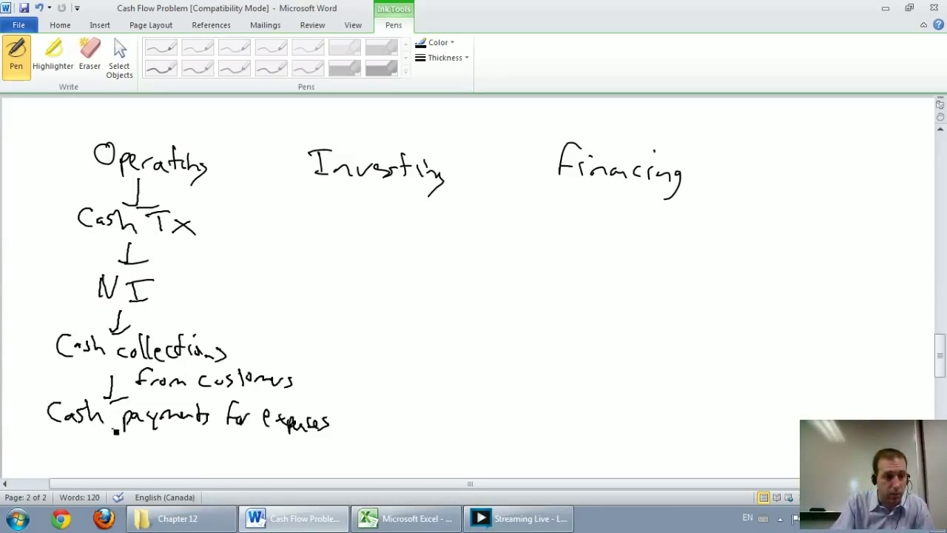
drag(112, 429, 130, 444)
mouse_move(53, 450)
mouse_down()
mouse_move(185, 458)
mouse_move(198, 470)
mouse_move(322, 453)
mouse_up()
click(328, 461)
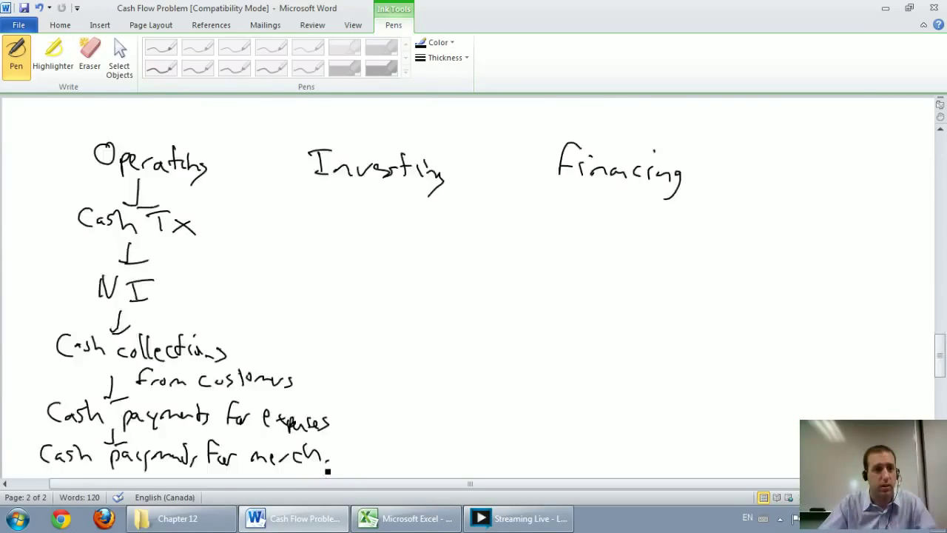
scroll(327, 471, down, 2)
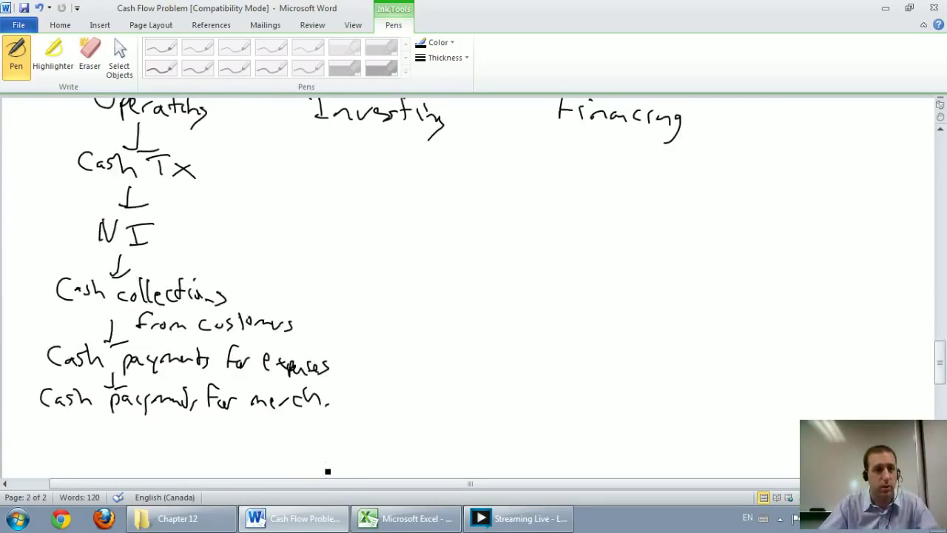
click(940, 132)
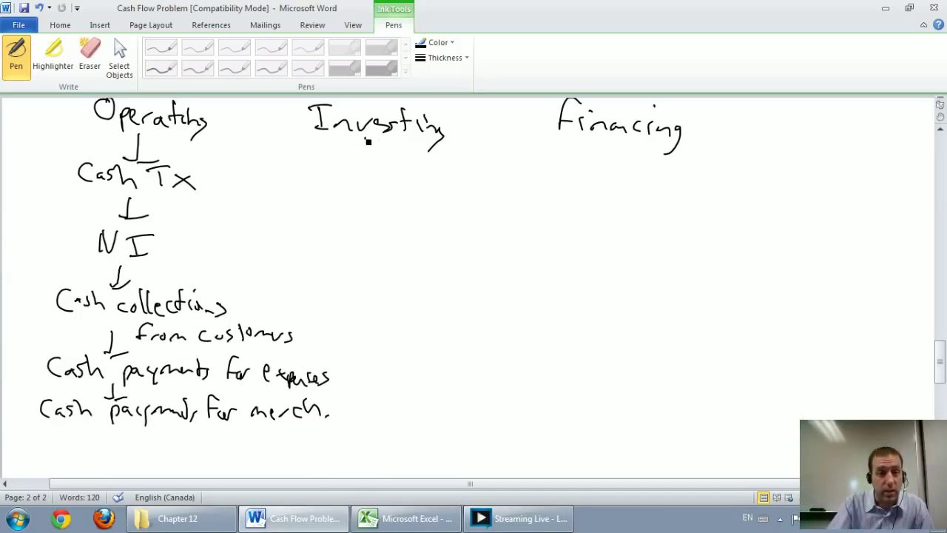
Step: Under Investing, draw an arrow to 'LT-A' and a dividing brace on the Operating side
drag(366, 137, 364, 157)
drag(355, 158, 384, 156)
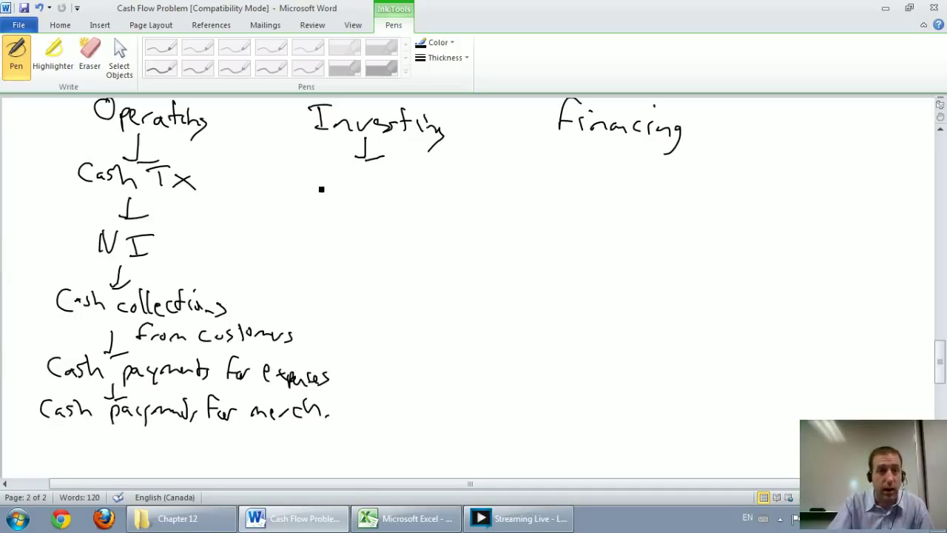
mouse_move(313, 178)
mouse_down()
mouse_move(334, 201)
mouse_move(358, 177)
mouse_up()
mouse_move(343, 178)
mouse_down()
mouse_move(343, 202)
mouse_move(410, 202)
mouse_up()
drag(395, 194, 408, 192)
mouse_move(272, 130)
mouse_down()
mouse_move(265, 236)
mouse_move(310, 296)
mouse_move(331, 392)
mouse_move(328, 446)
mouse_up()
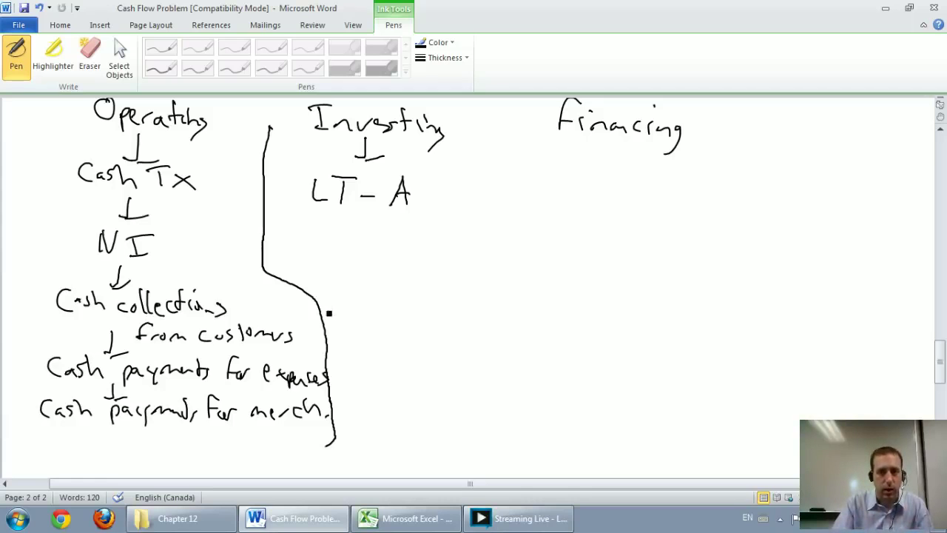
Step: Draw the dividing line on the Financing side and write 'Purchases and Sales of LT-A'
drag(495, 112, 478, 429)
mouse_move(294, 241)
mouse_down()
mouse_move(299, 234)
mouse_move(321, 248)
mouse_move(434, 251)
mouse_move(452, 231)
mouse_up()
mouse_move(353, 270)
mouse_down()
mouse_move(341, 286)
mouse_move(381, 287)
mouse_move(361, 312)
mouse_move(374, 324)
mouse_up()
drag(368, 311, 388, 309)
mouse_move(354, 337)
mouse_down()
mouse_move(364, 359)
mouse_move(376, 361)
mouse_move(390, 338)
mouse_move(403, 352)
mouse_up()
mouse_move(418, 335)
mouse_down()
mouse_move(406, 361)
mouse_move(428, 361)
mouse_up()
drag(411, 352, 423, 359)
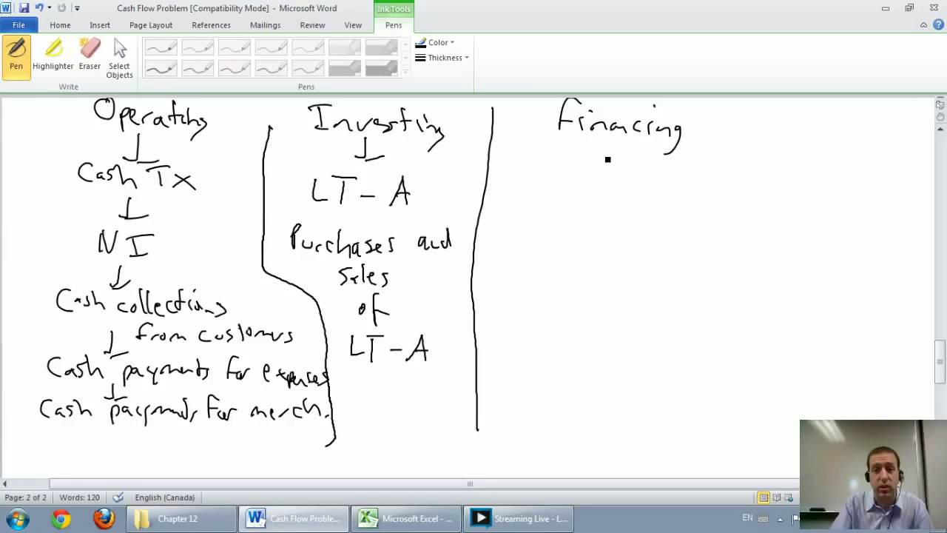
Step: Under Financing, write LT-L and SE, then Borrowing/repaying, Issuing shares/repurchasing, and Dividends
mouse_move(607, 145)
mouse_down()
mouse_move(598, 163)
mouse_move(620, 157)
mouse_up()
mouse_move(531, 179)
mouse_down()
mouse_move(541, 197)
mouse_move(593, 200)
mouse_up()
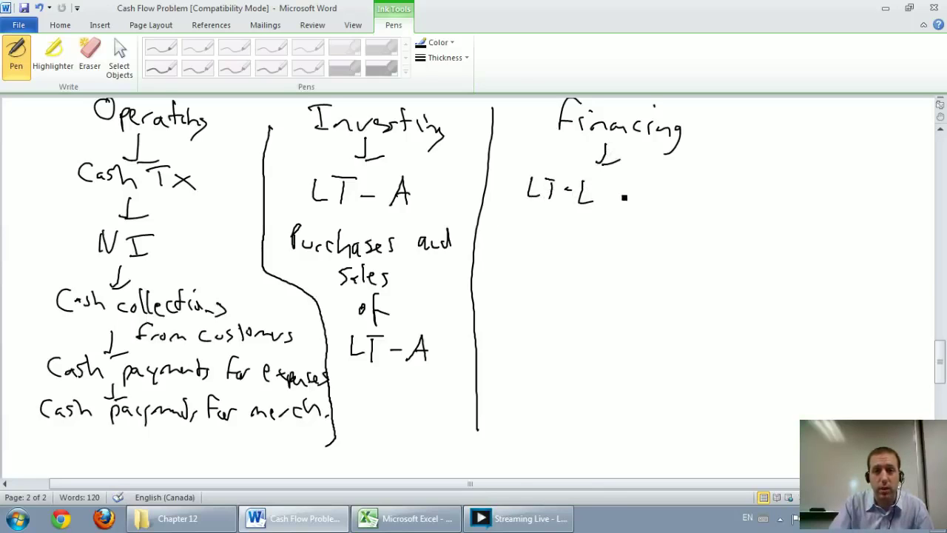
mouse_move(651, 185)
mouse_down()
mouse_move(640, 206)
mouse_move(678, 205)
mouse_up()
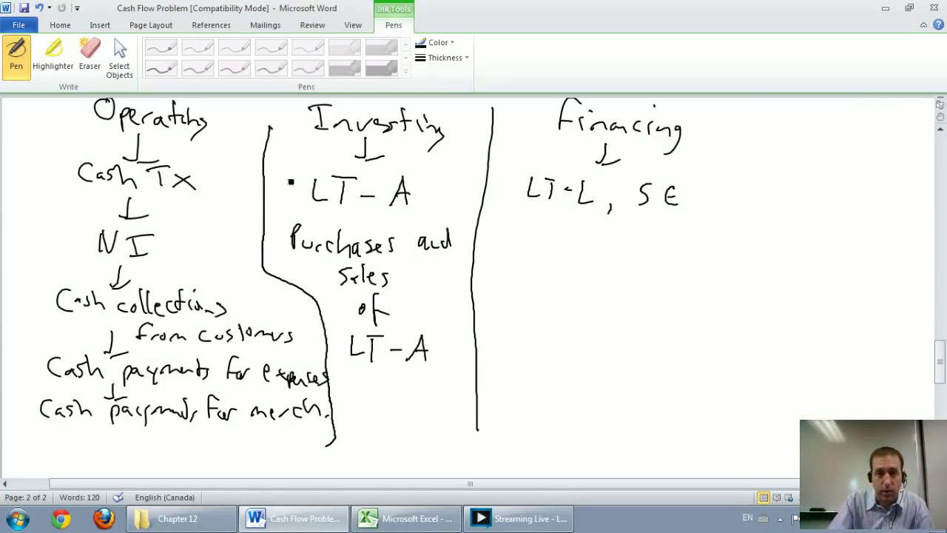
mouse_move(512, 242)
mouse_down()
mouse_move(552, 247)
mouse_move(600, 236)
mouse_move(626, 248)
mouse_move(605, 270)
mouse_up()
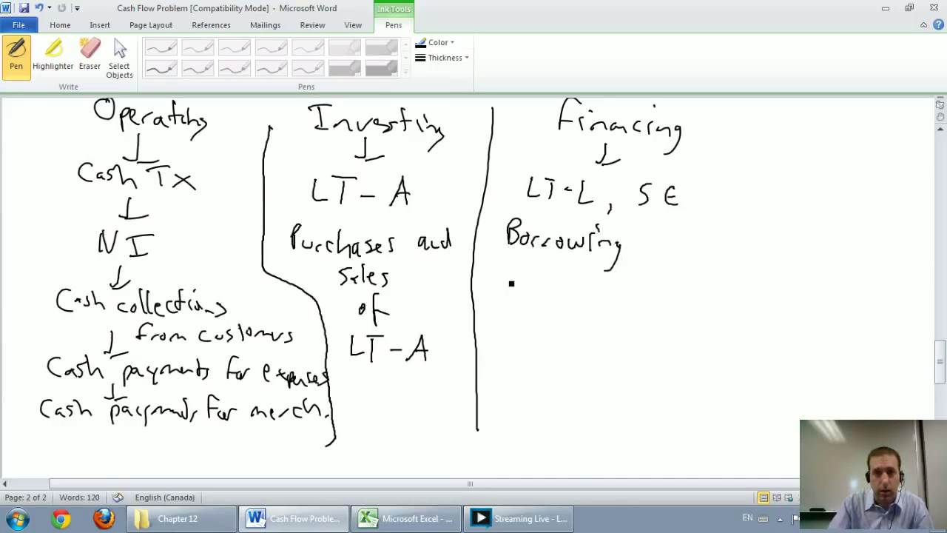
mouse_move(522, 279)
mouse_down()
mouse_move(592, 293)
mouse_move(690, 294)
mouse_move(675, 295)
mouse_up()
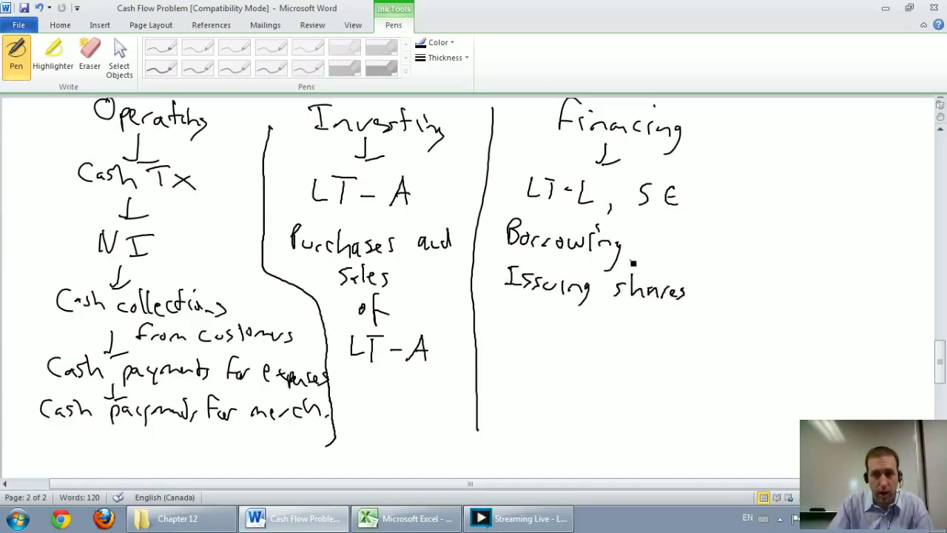
drag(654, 220, 631, 263)
mouse_move(651, 244)
mouse_down()
mouse_move(689, 271)
mouse_move(722, 249)
mouse_move(754, 259)
mouse_move(691, 307)
mouse_move(743, 294)
mouse_move(748, 313)
mouse_move(789, 296)
mouse_move(844, 306)
mouse_move(838, 323)
mouse_up()
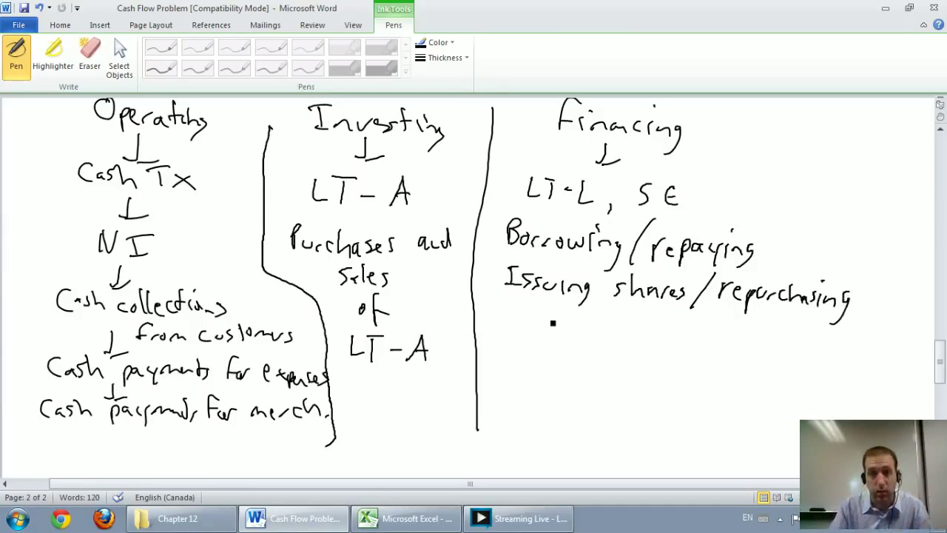
mouse_move(509, 308)
mouse_down()
mouse_move(521, 330)
mouse_move(546, 318)
mouse_move(595, 335)
mouse_move(611, 309)
mouse_move(613, 335)
mouse_up()
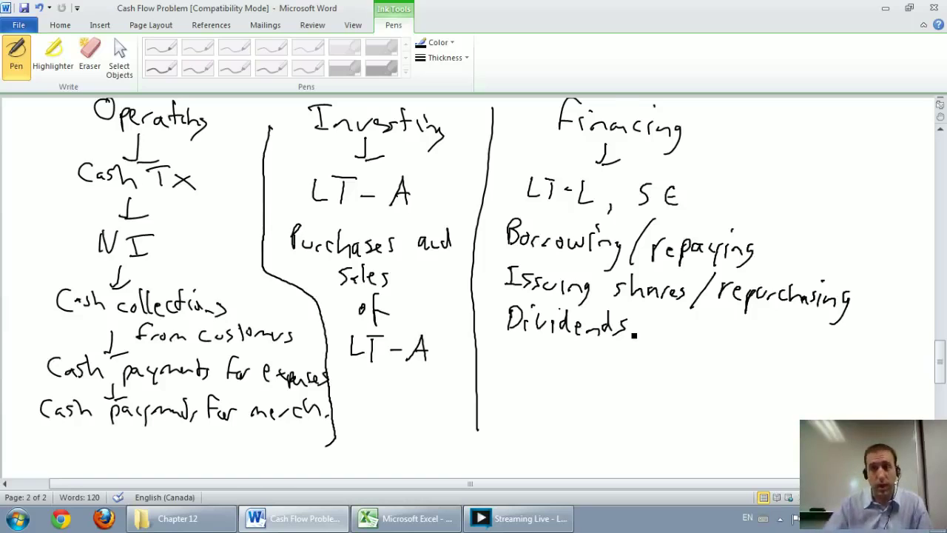
Step: On the blank area below the notes, handwrite 'Direct vs'
scroll(666, 338, down, 5)
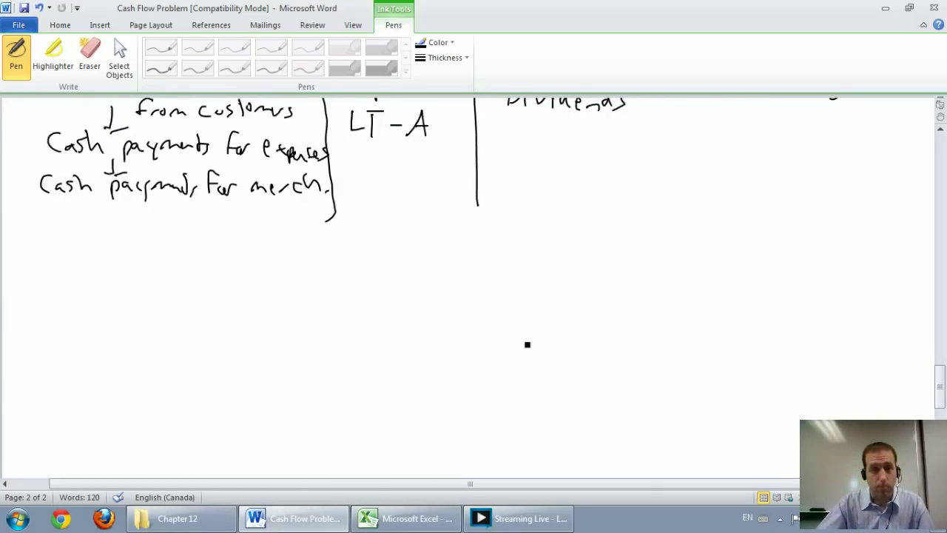
scroll(528, 344, down, 3)
scroll(490, 337, up, 1)
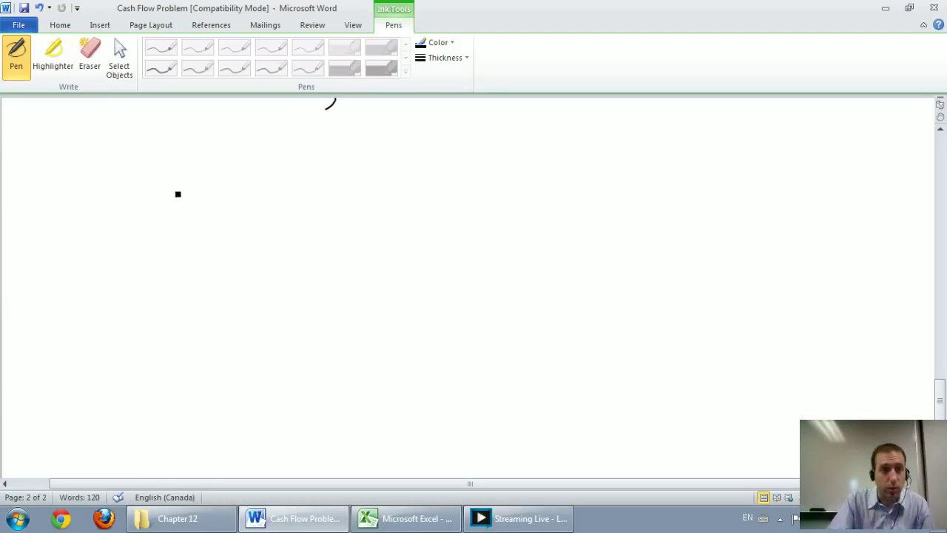
mouse_move(184, 169)
mouse_down()
mouse_move(188, 204)
mouse_move(222, 209)
mouse_up()
click(213, 178)
drag(231, 205, 266, 208)
drag(274, 176, 279, 208)
drag(263, 194, 290, 188)
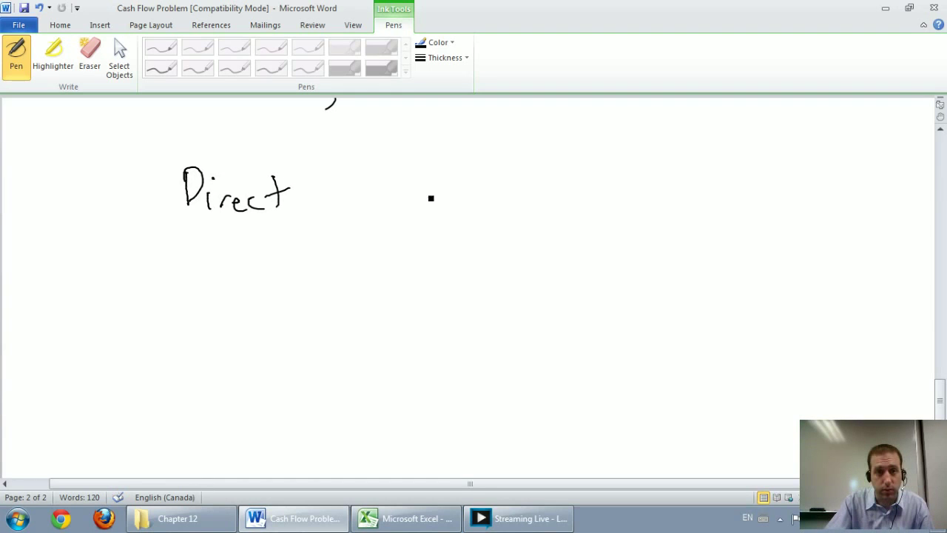
drag(444, 186, 465, 185)
drag(481, 189, 471, 207)
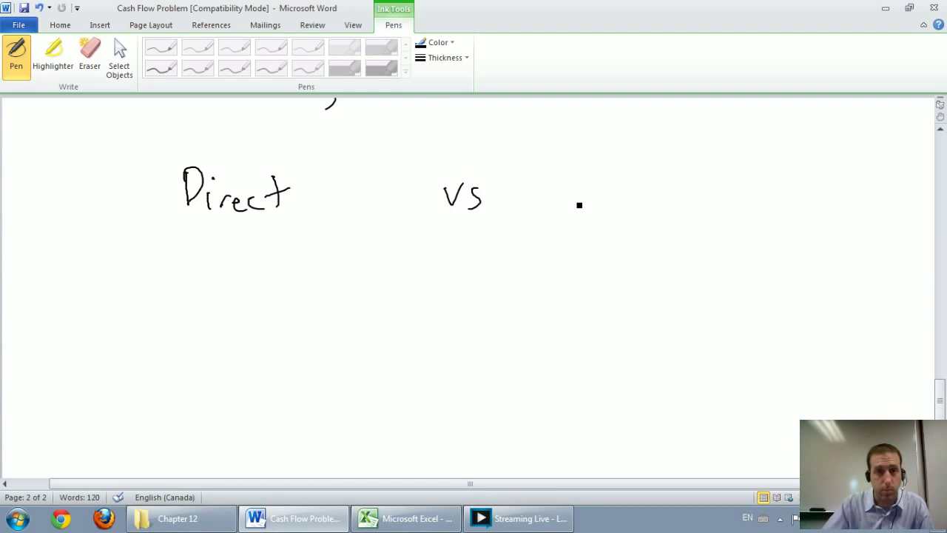
scroll(579, 205, up, 10)
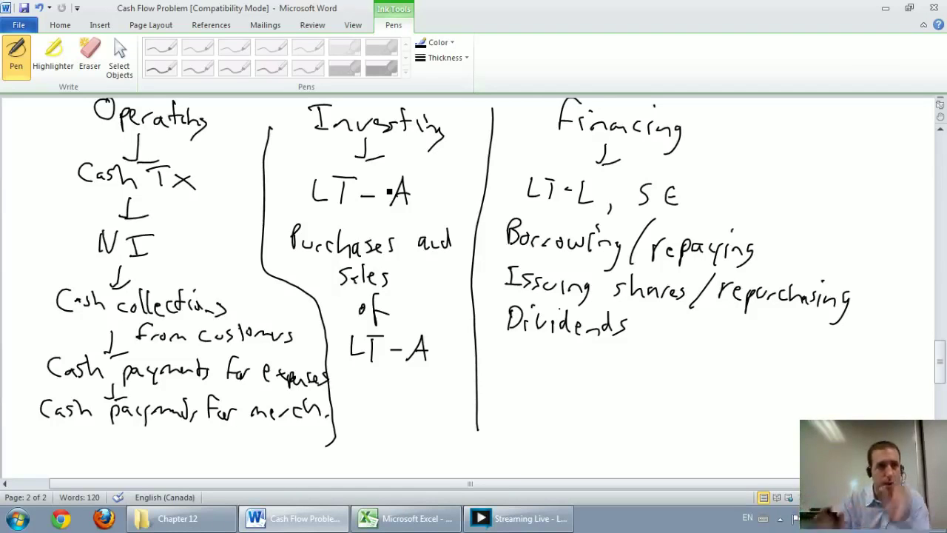
Step: Write 'Indirect' to the right of 'vs' to complete the heading
scroll(389, 191, down, 3)
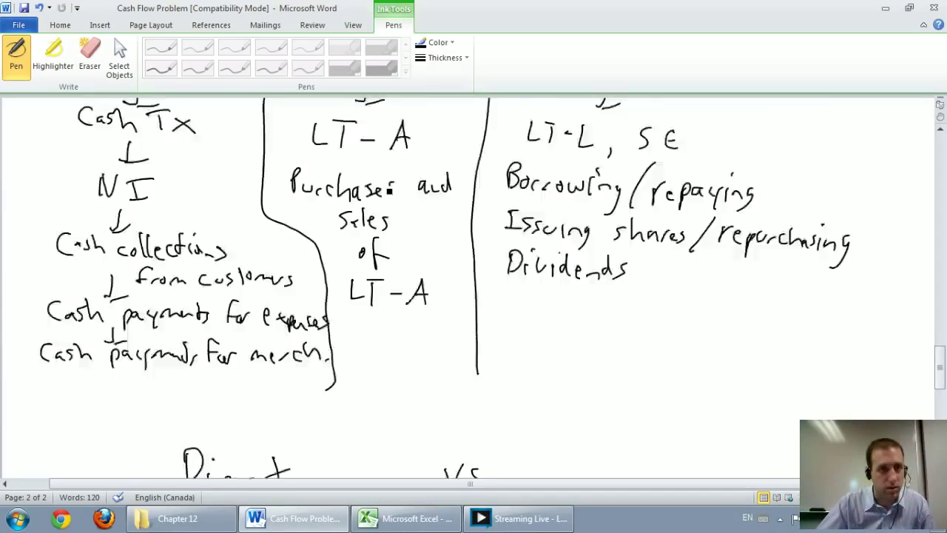
scroll(389, 190, down, 2)
scroll(392, 189, down, 2)
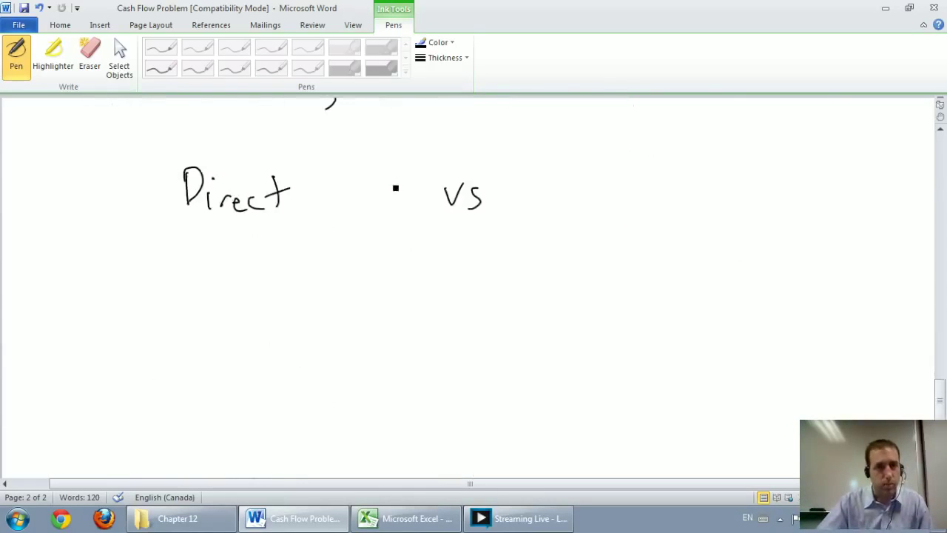
mouse_move(572, 174)
mouse_down()
mouse_move(572, 200)
mouse_move(575, 172)
mouse_up()
drag(560, 200, 600, 201)
drag(609, 195, 614, 209)
mouse_move(623, 194)
mouse_down()
mouse_move(623, 207)
mouse_move(635, 193)
mouse_up()
mouse_move(645, 199)
mouse_down()
mouse_move(641, 207)
mouse_move(655, 207)
mouse_up()
drag(673, 178, 672, 211)
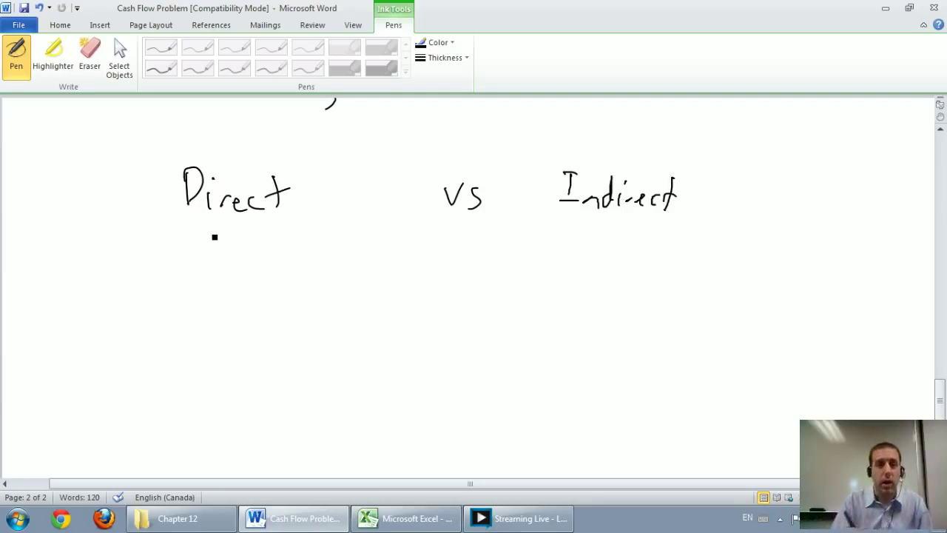
Step: Add '✓ GAAP' under Direct and '✓ Companies' under Indirect
mouse_move(217, 248)
mouse_down()
mouse_move(252, 219)
mouse_move(284, 254)
mouse_move(327, 259)
mouse_move(333, 237)
mouse_move(334, 249)
mouse_up()
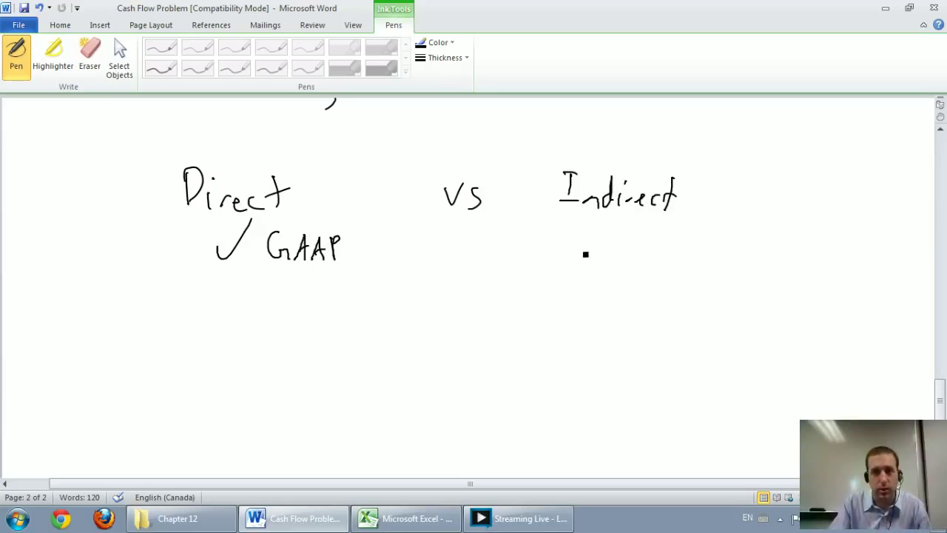
mouse_move(584, 244)
mouse_down()
mouse_move(592, 256)
mouse_move(623, 215)
mouse_move(645, 257)
mouse_up()
mouse_move(654, 247)
mouse_down()
mouse_move(660, 258)
mouse_move(743, 259)
mouse_up()
drag(746, 252, 752, 262)
drag(755, 256, 770, 265)
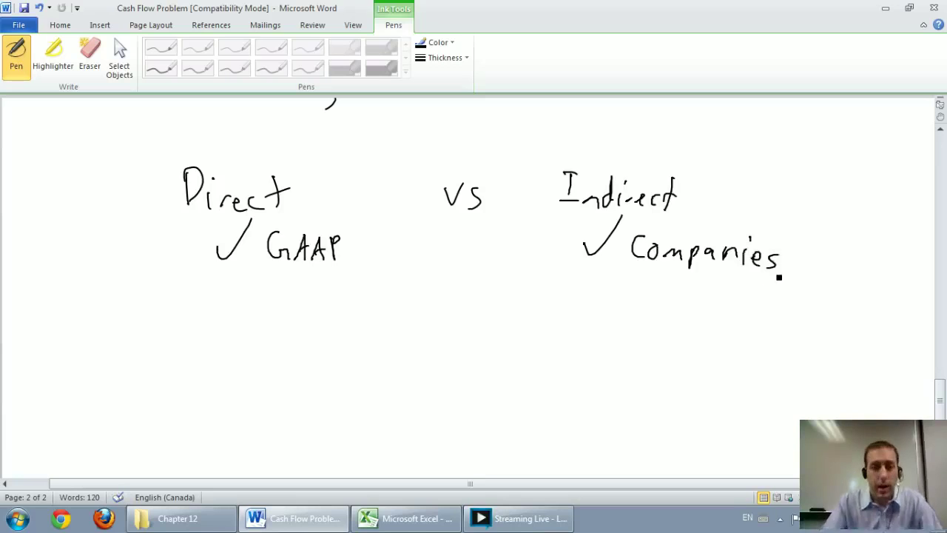